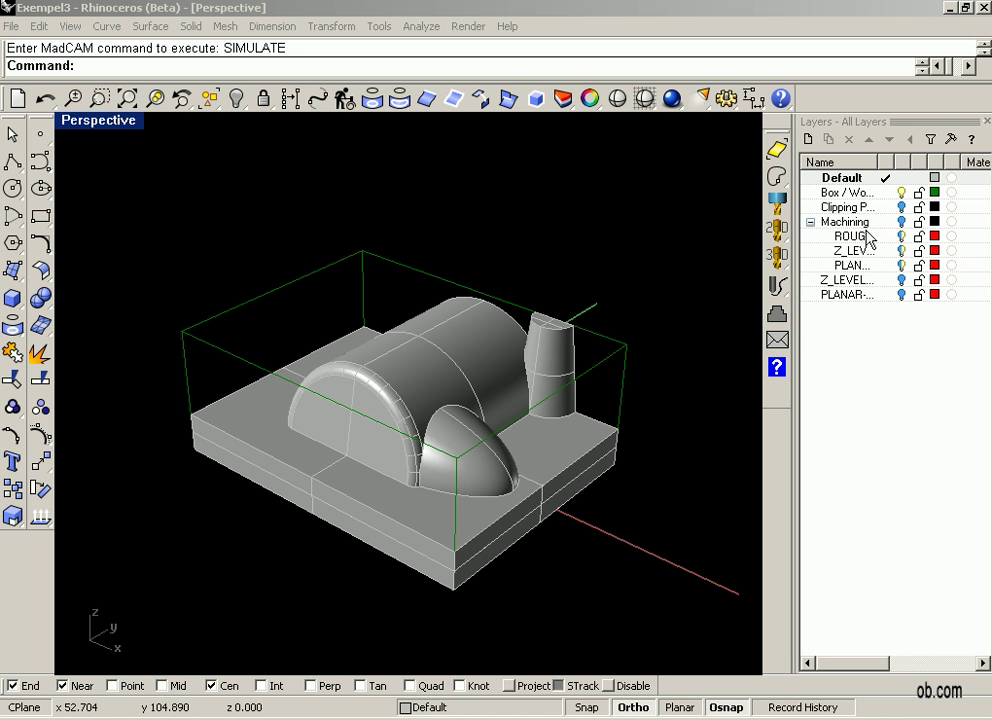
Step: Turn on the Machining layer to display its existing toolpaths over the model
left_click(902, 222)
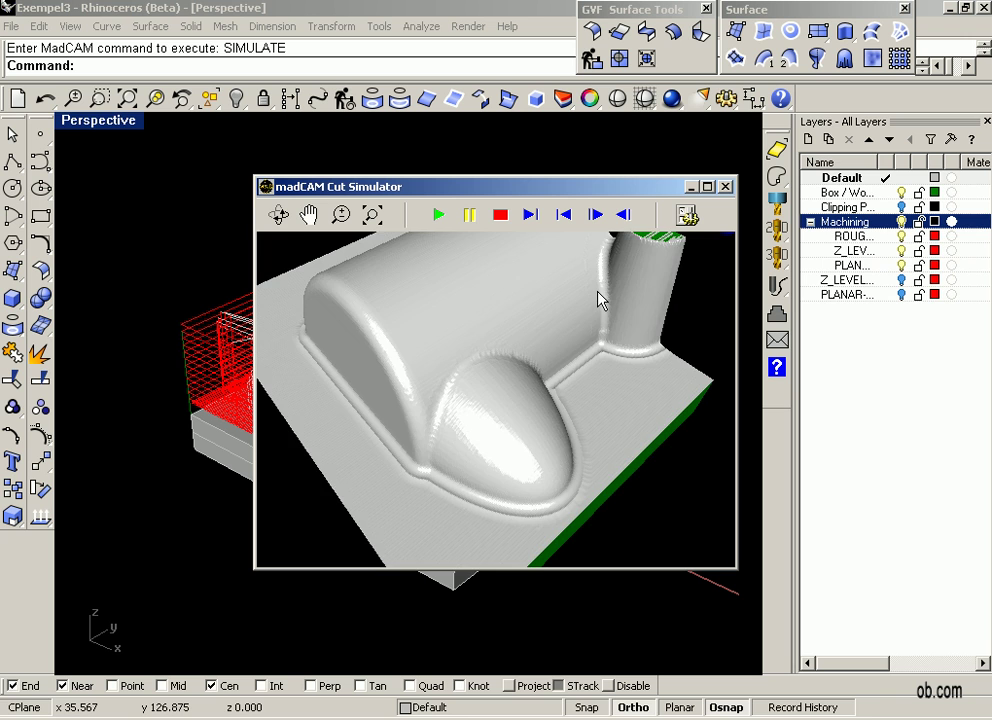
Step: Reset and run the cut simulation, rotate the part, then hide the simulator and Machining layer
left_click(500, 215)
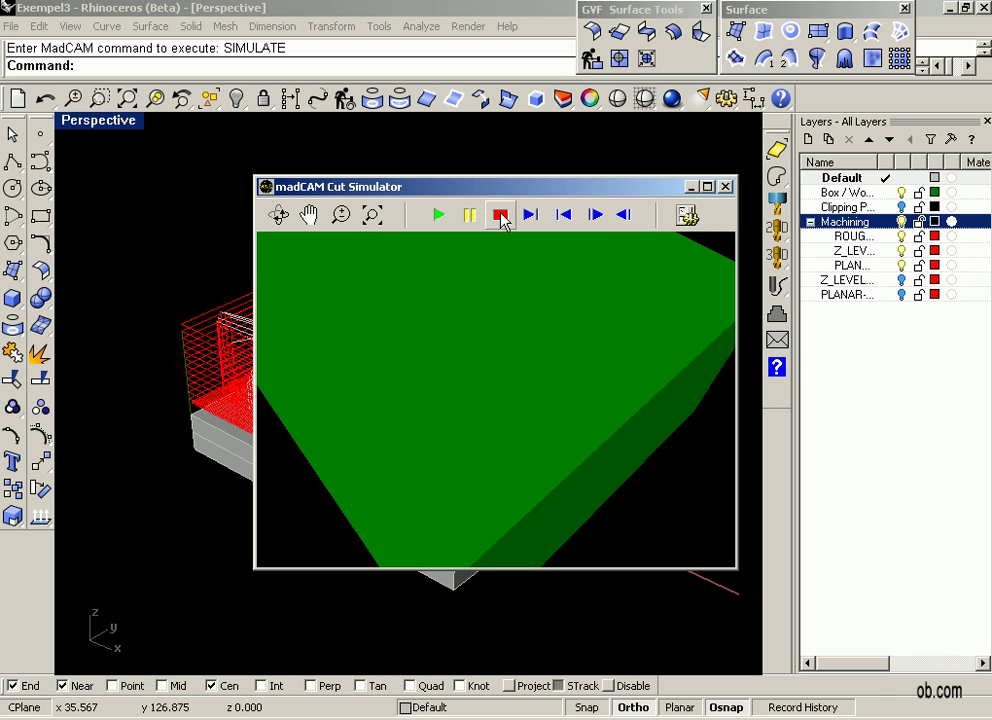
left_click(440, 216)
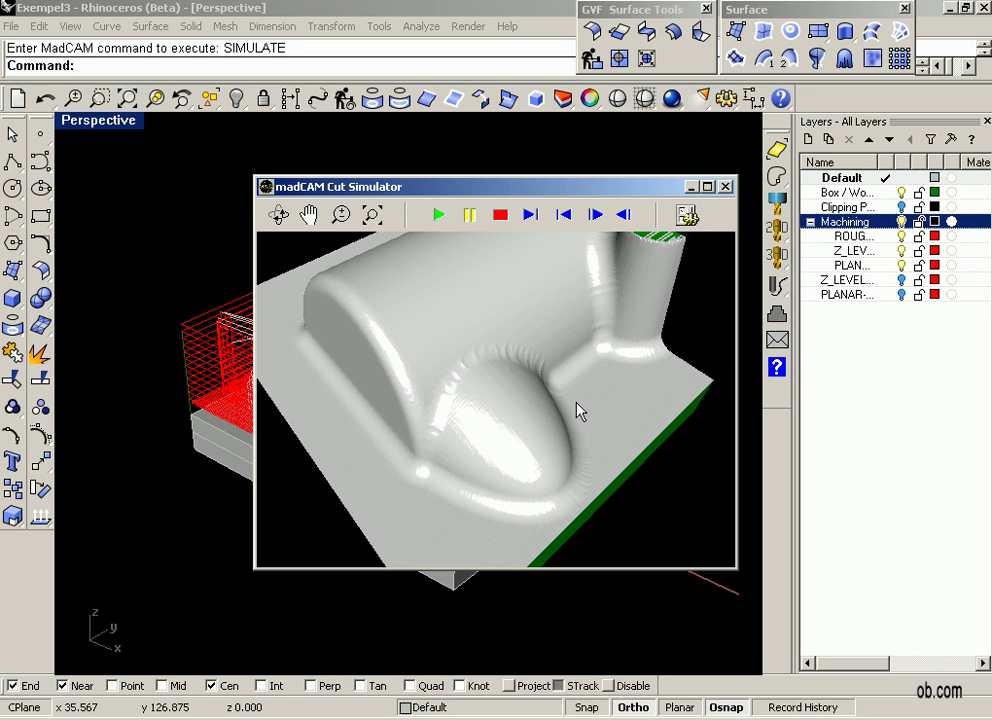
left_click_drag(577, 410, 589, 398)
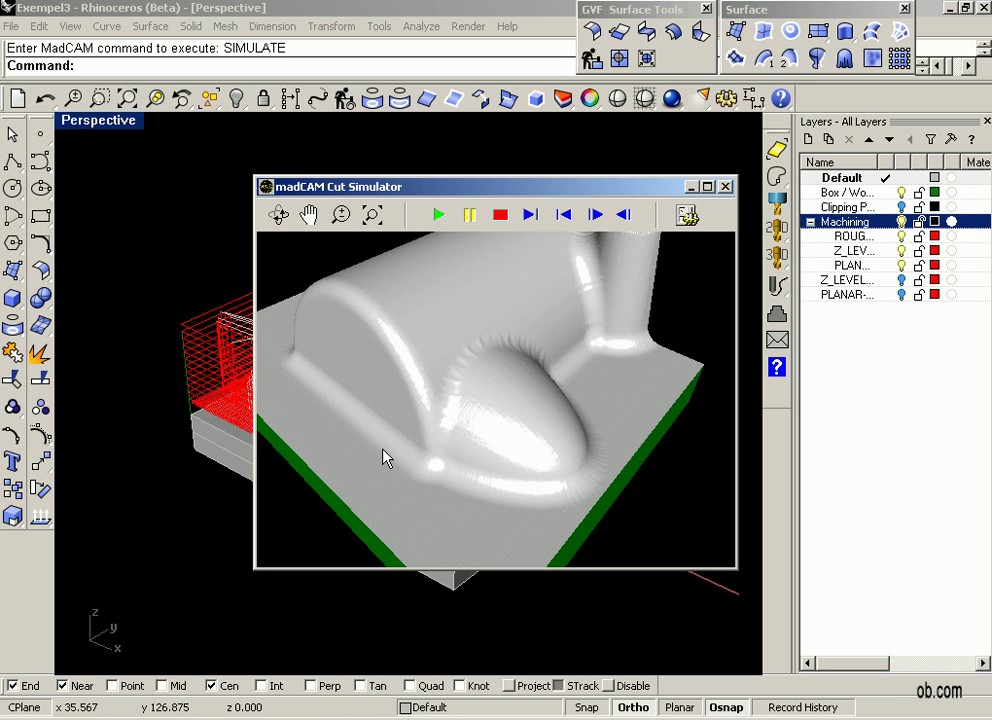
left_click(691, 187)
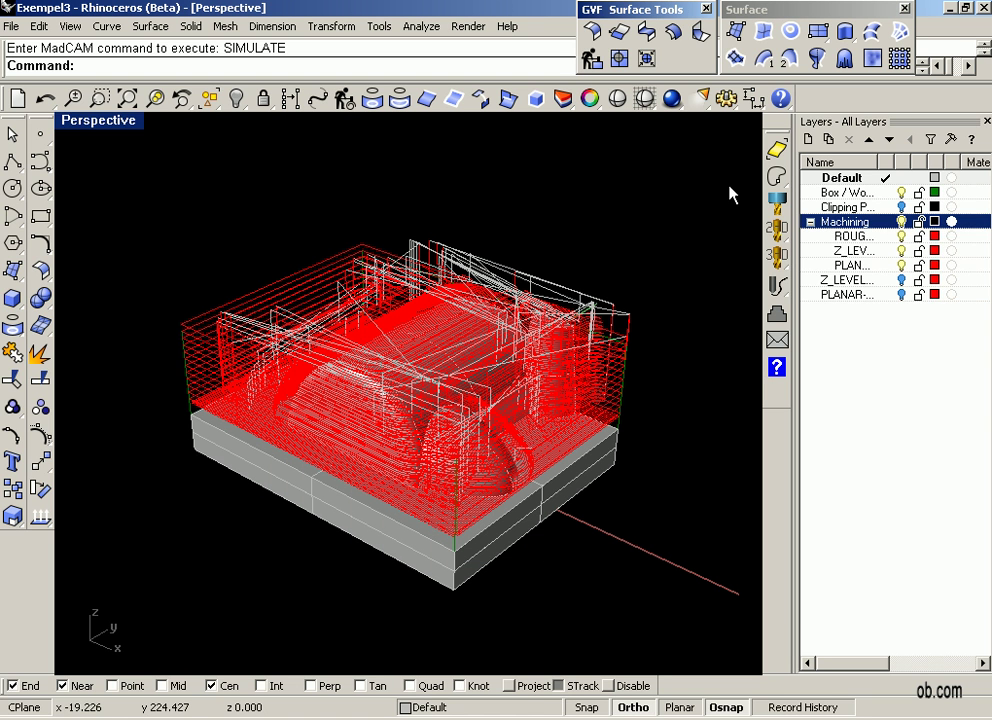
left_click(902, 222)
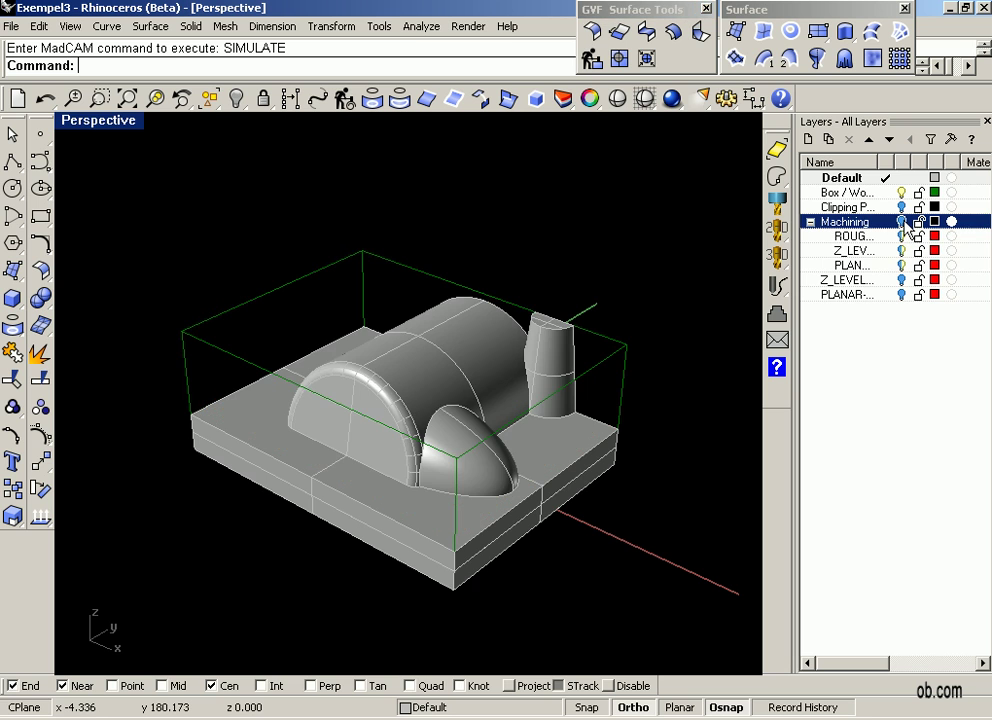
Step: Select the BALL_END_3 ball-end cutter with tolerance 0.02 as the active tool
left_click(776, 215)
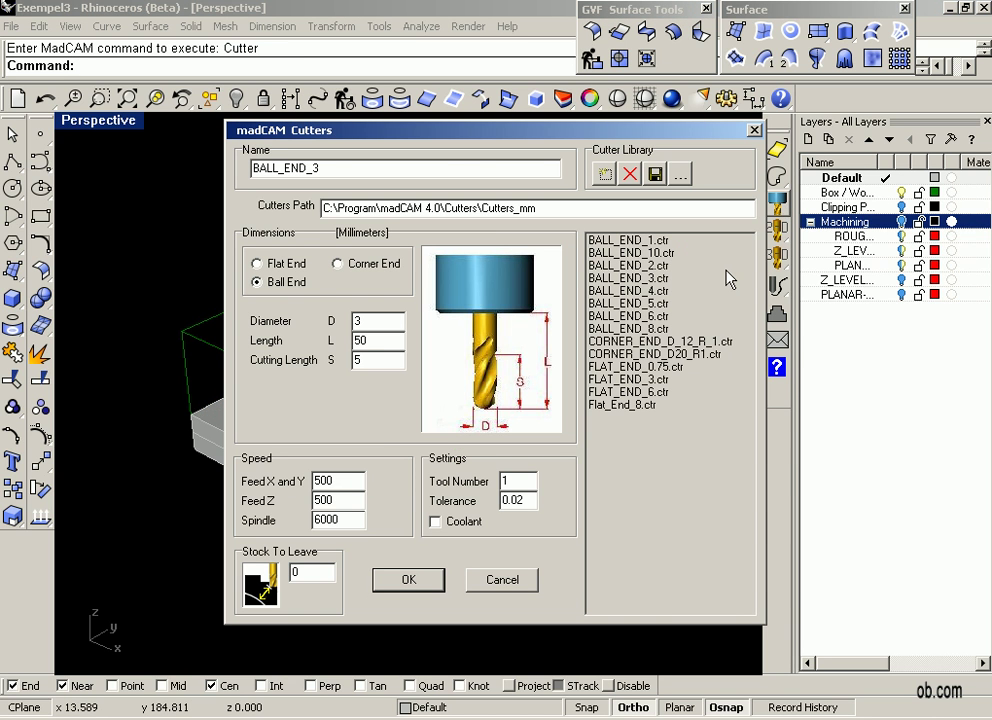
left_click(620, 280)
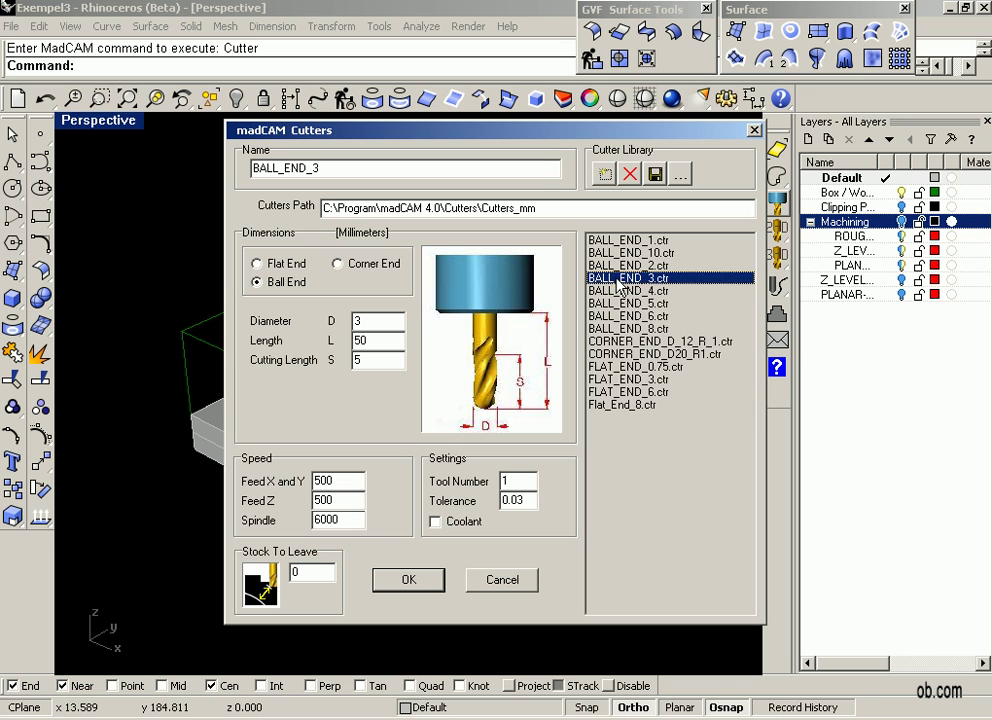
left_click(530, 501)
key("BackSpace")
type("2")
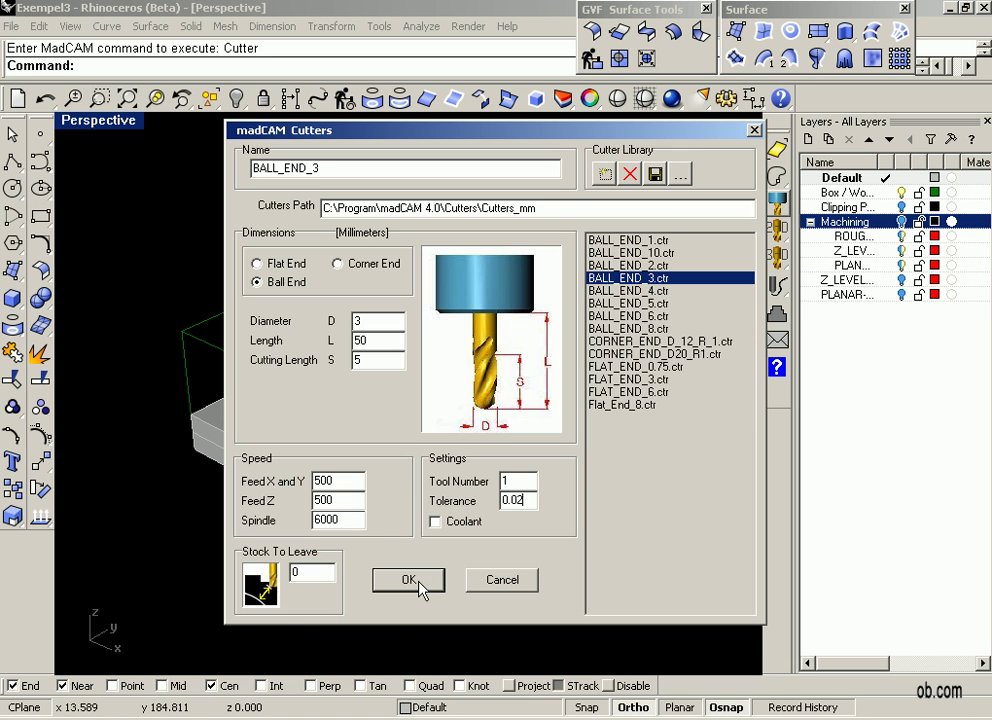
left_click(409, 581)
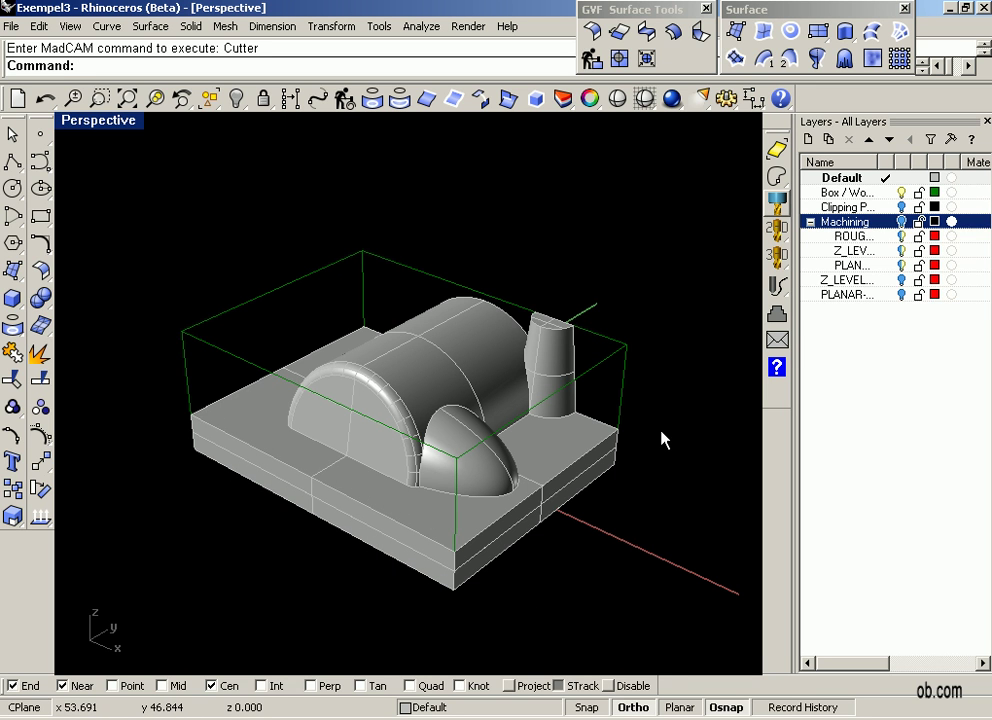
Step: Set up a Z Leveling toolpath with Remachining checked and a 0.3 step-down
left_click(779, 259)
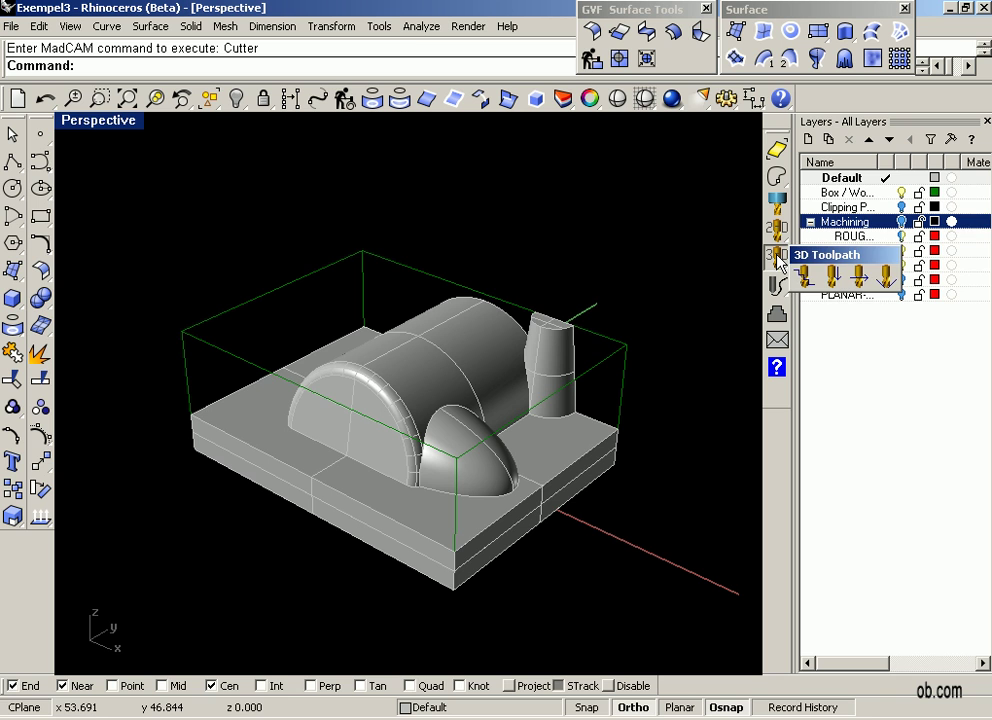
left_click(833, 277)
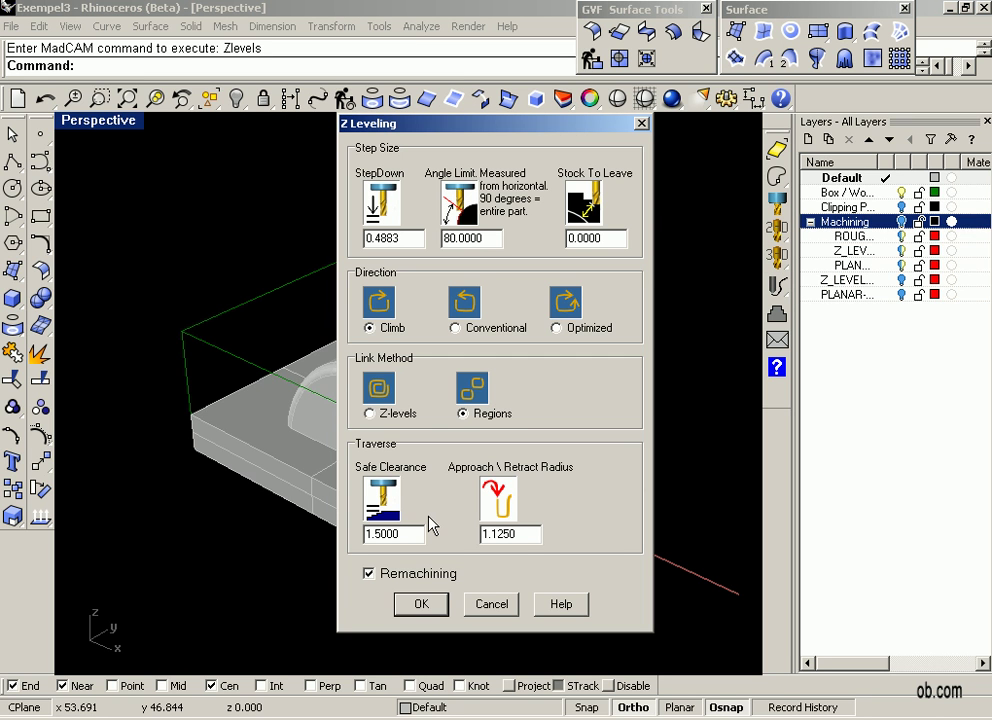
left_click(370, 575)
left_click(369, 574)
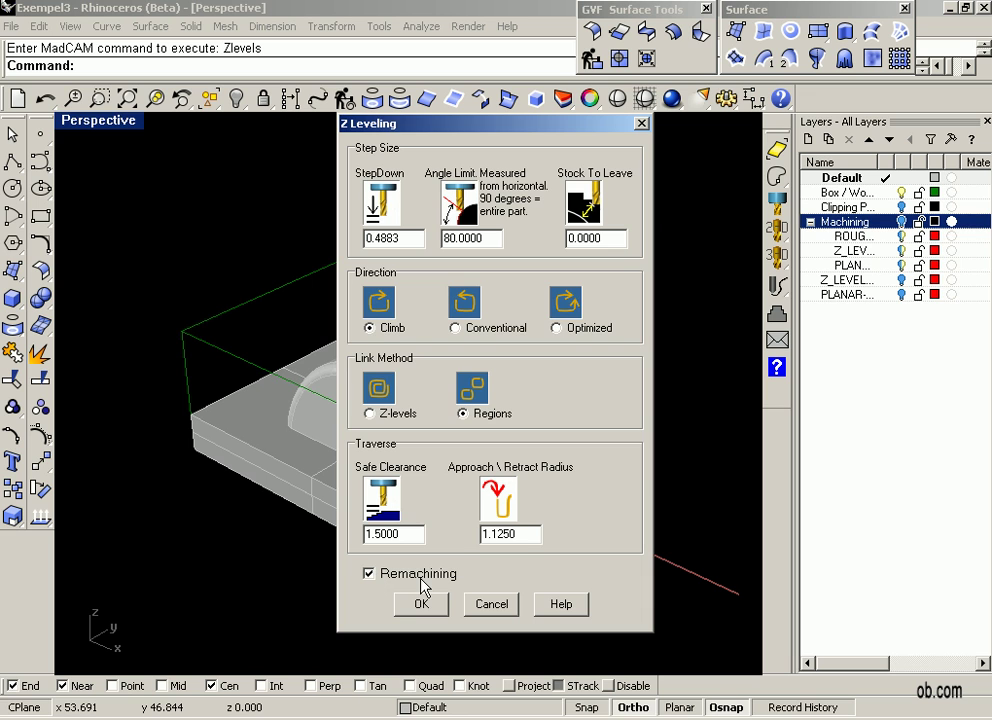
left_click(404, 238)
key("BackSpace")
key("BackSpace")
key("BackSpace")
key("BackSpace")
type("3")
left_click(424, 604)
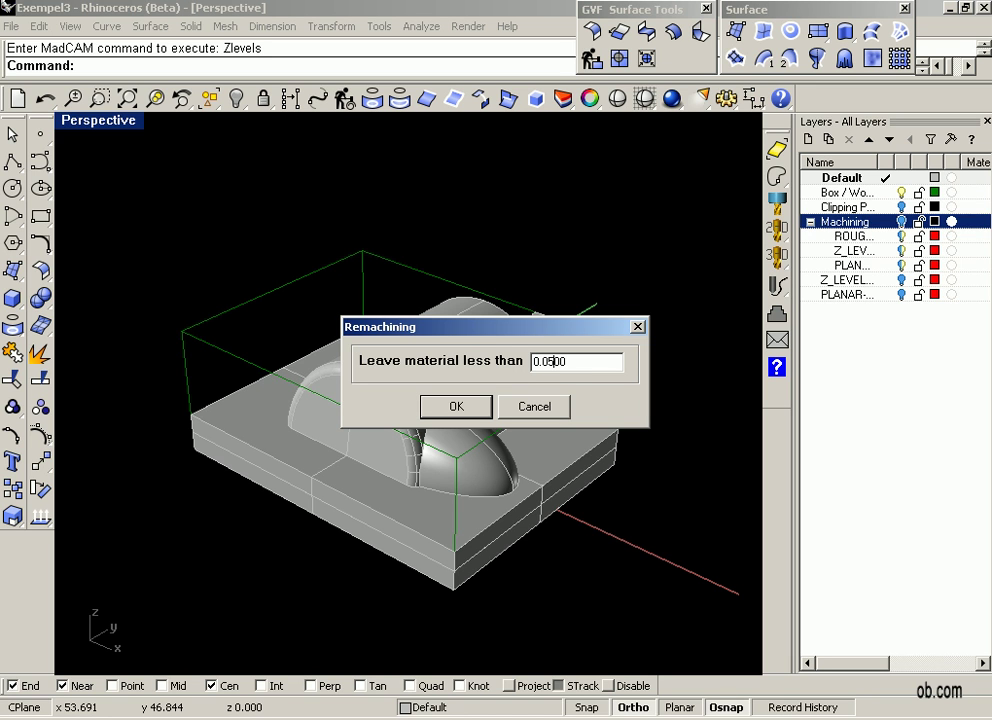
Step: Accept the 0.0500 leftover-material threshold and compute the Z-level remachining toolpath
left_click(456, 407)
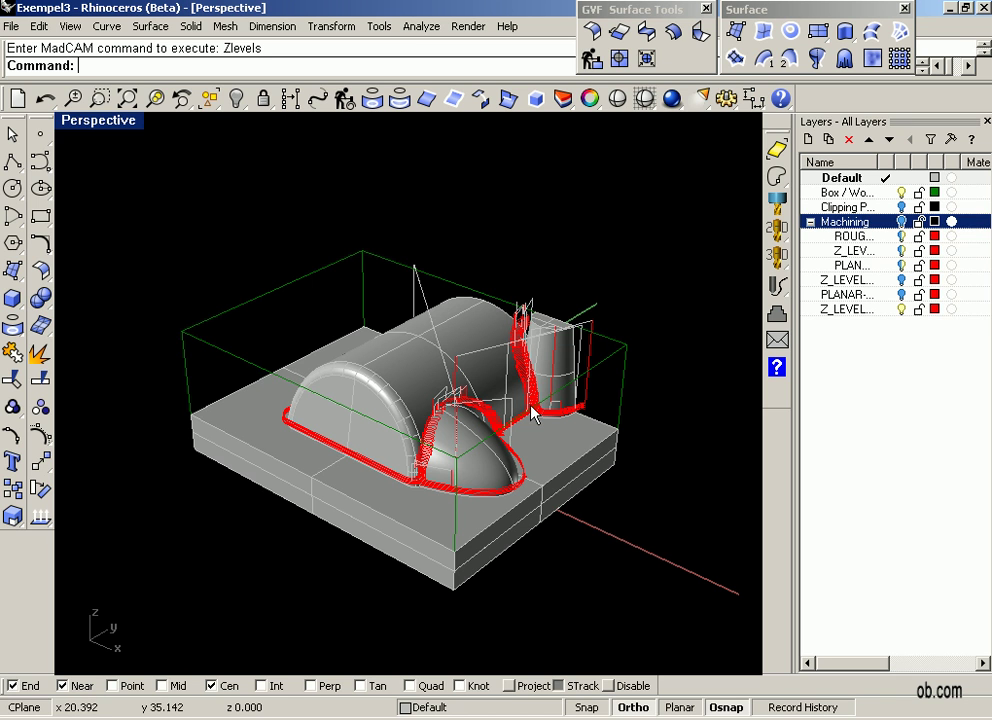
left_click(778, 257)
Step: Start a Planar Finishing toolpath with Remachining and a 0.3 step-over
left_click(858, 276)
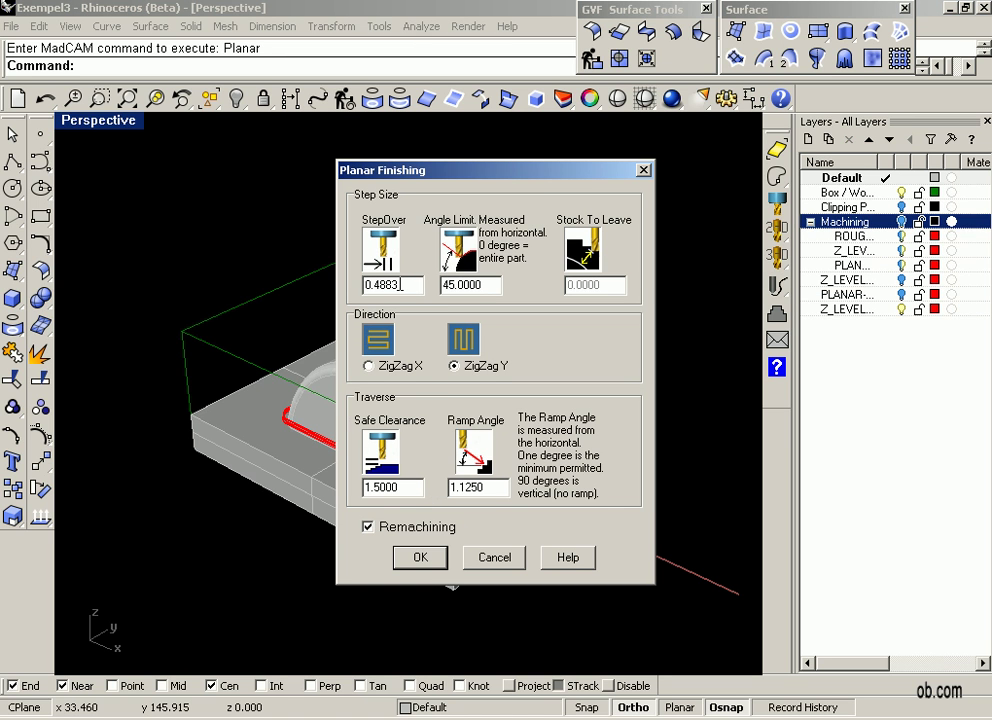
left_click(399, 285)
key("BackSpace")
key("BackSpace")
key("BackSpace")
key("BackSpace")
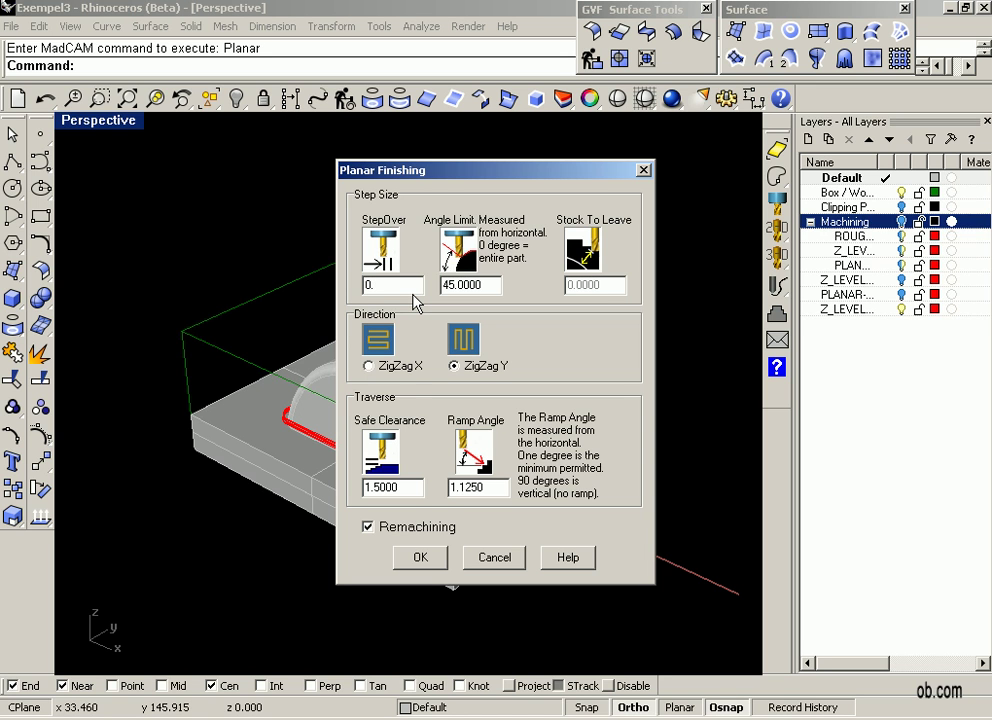
type("3")
Step: Compute the planar remachining toolpath, adjust the Z_LEVEL layer visibility, and open the Cut Simulator
left_click(424, 560)
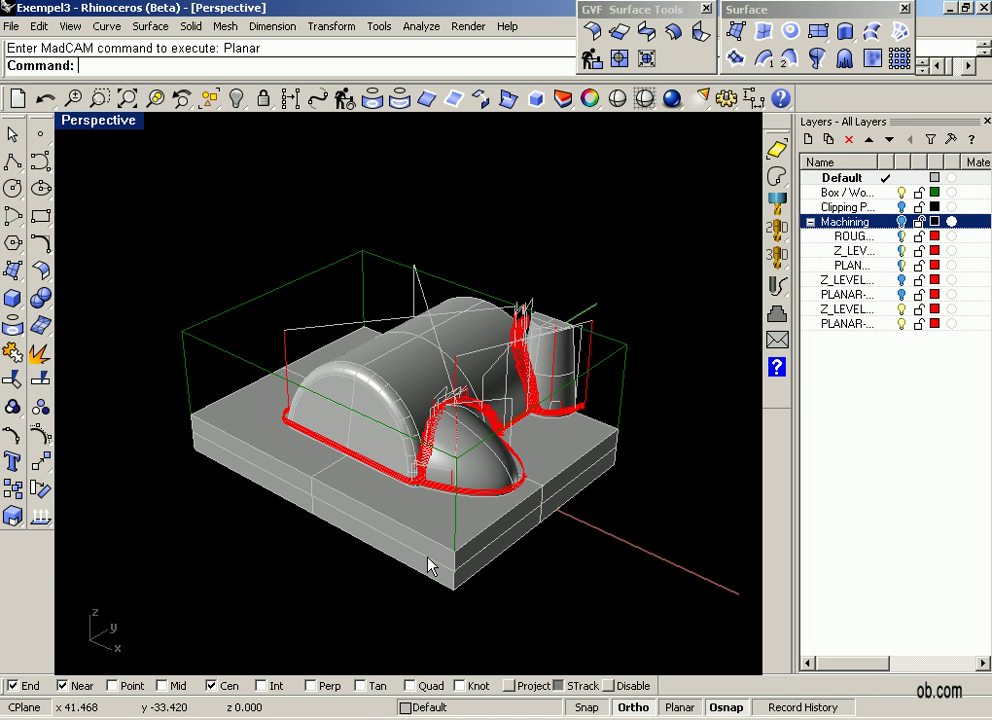
mouse_move(470, 440)
right_mouse_down()
mouse_move(500, 450)
mouse_move(450, 467)
mouse_move(456, 452)
right_mouse_up()
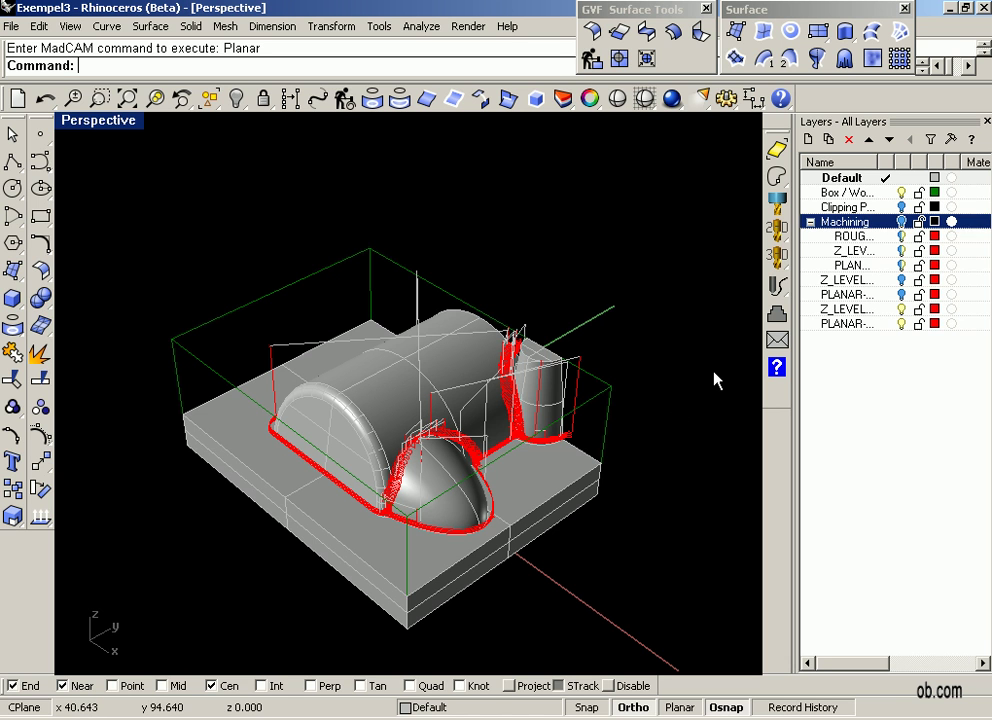
left_click(903, 281)
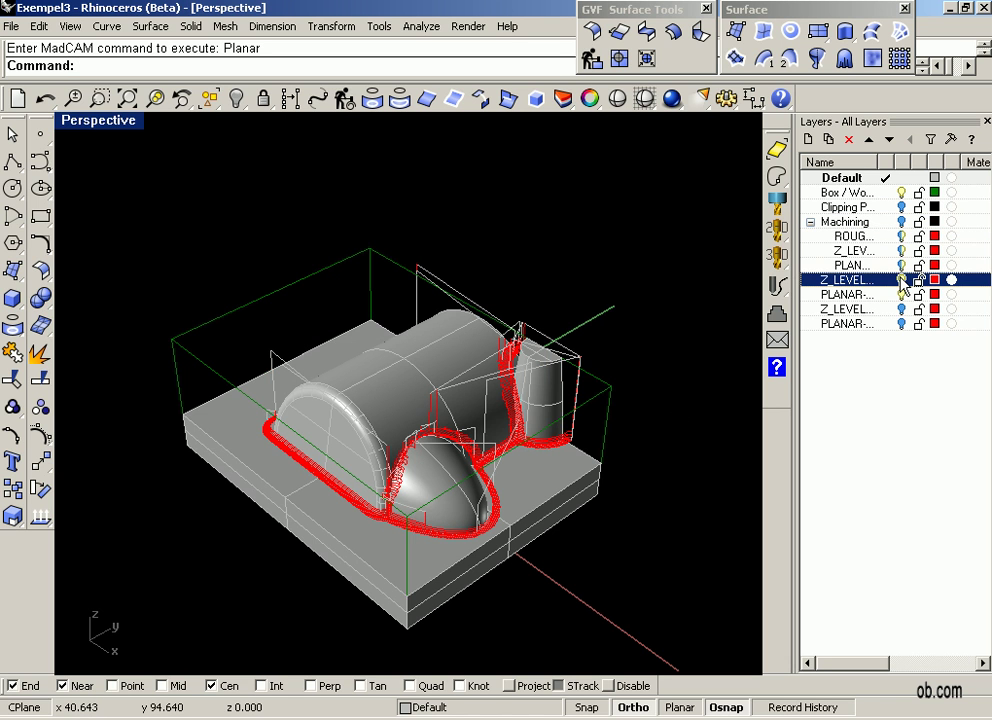
left_click(779, 317)
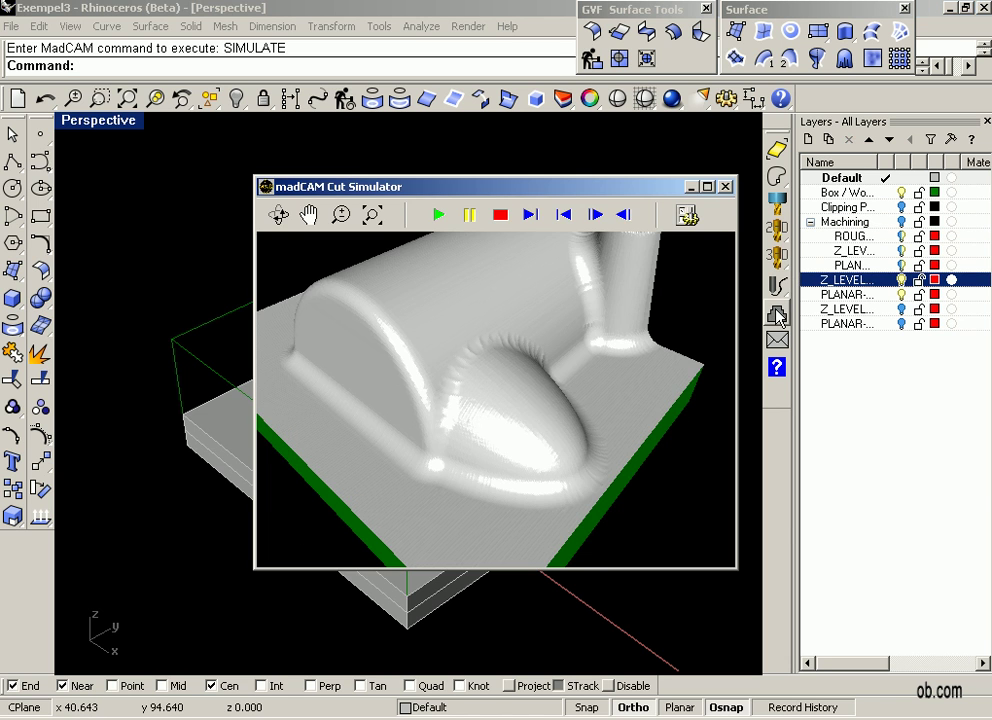
Step: Play the cut simulation twice to inspect the dome and cylinder fillet corners
left_click(438, 216)
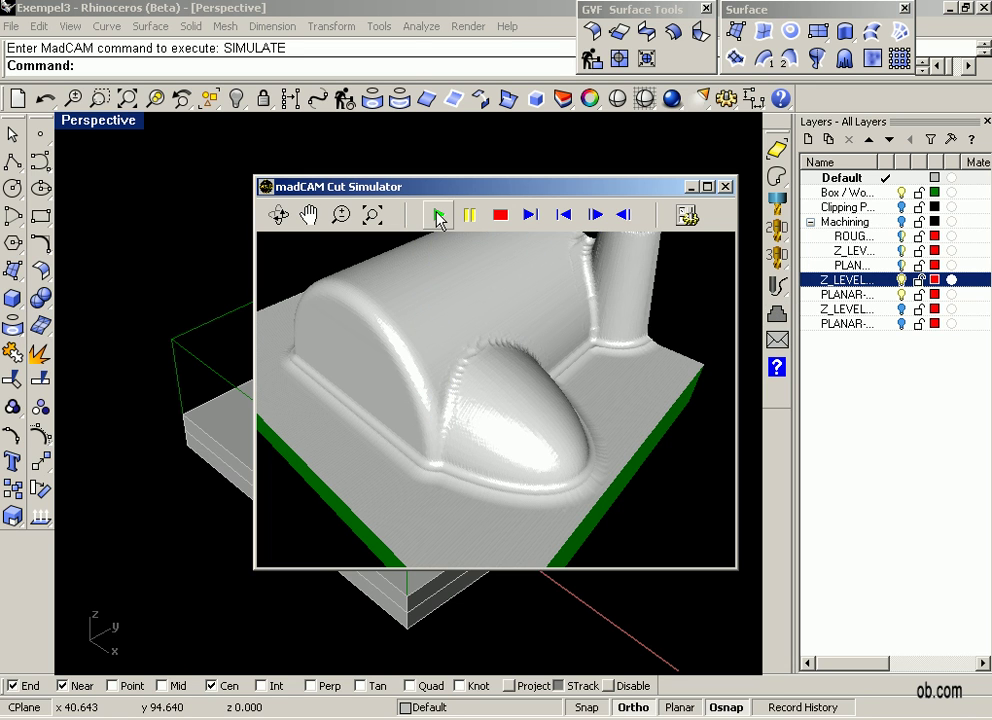
left_click(438, 216)
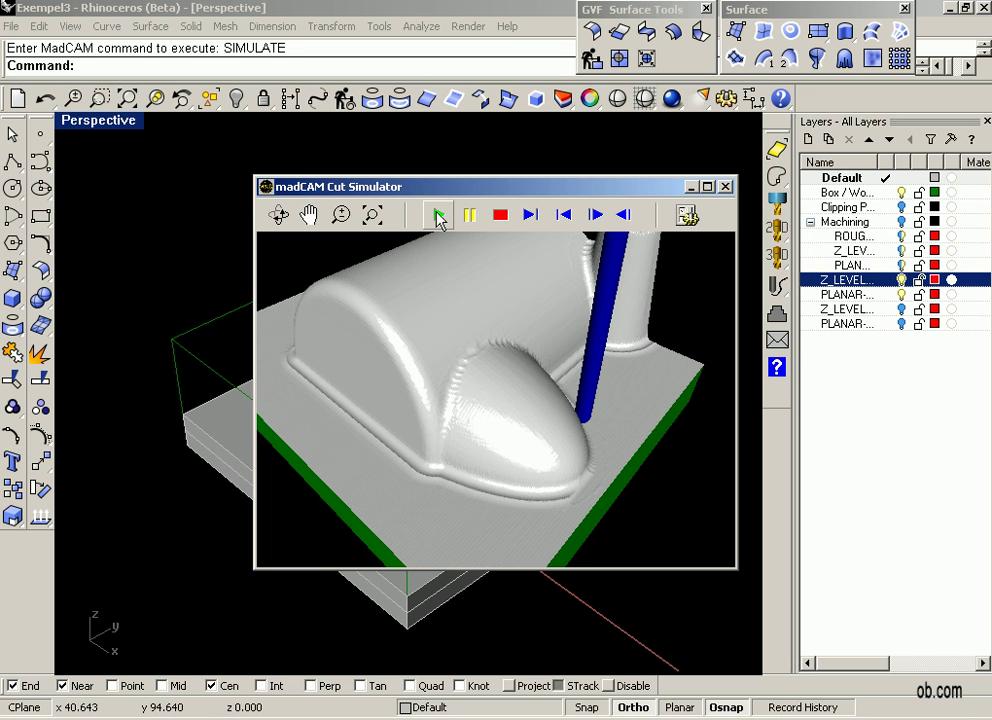